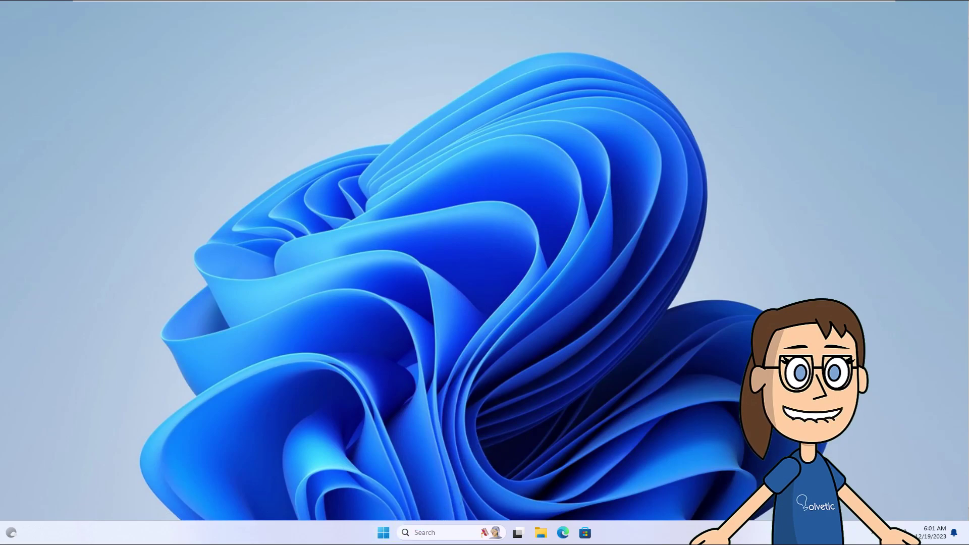
# Open Event Viewer and display the Security log under Windows Logs
pyautogui.rightClick(383, 532)
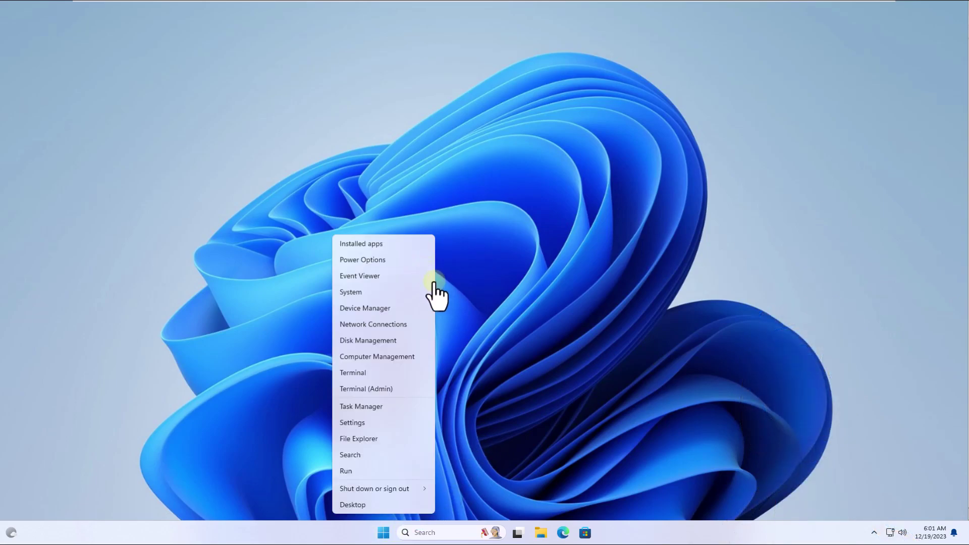
pyautogui.click(411, 276)
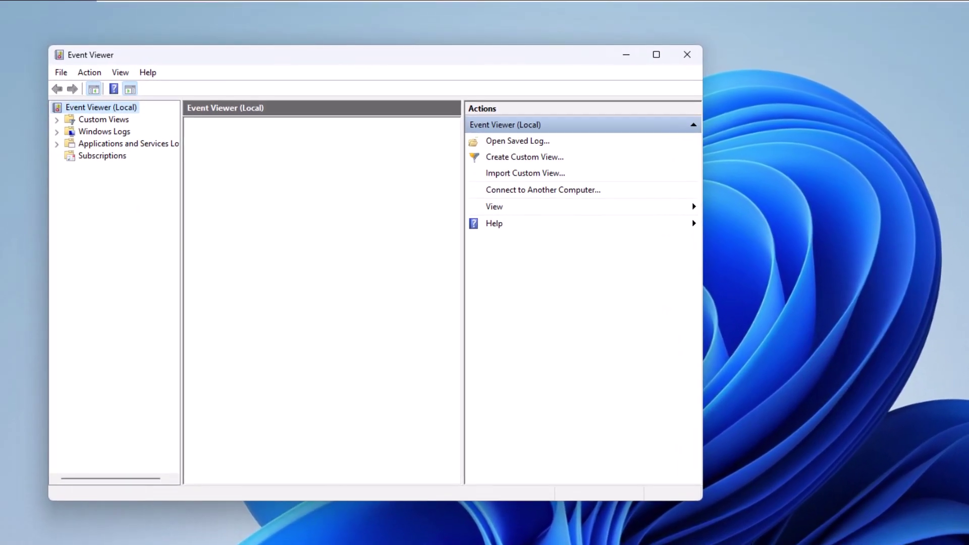
pyautogui.click(57, 132)
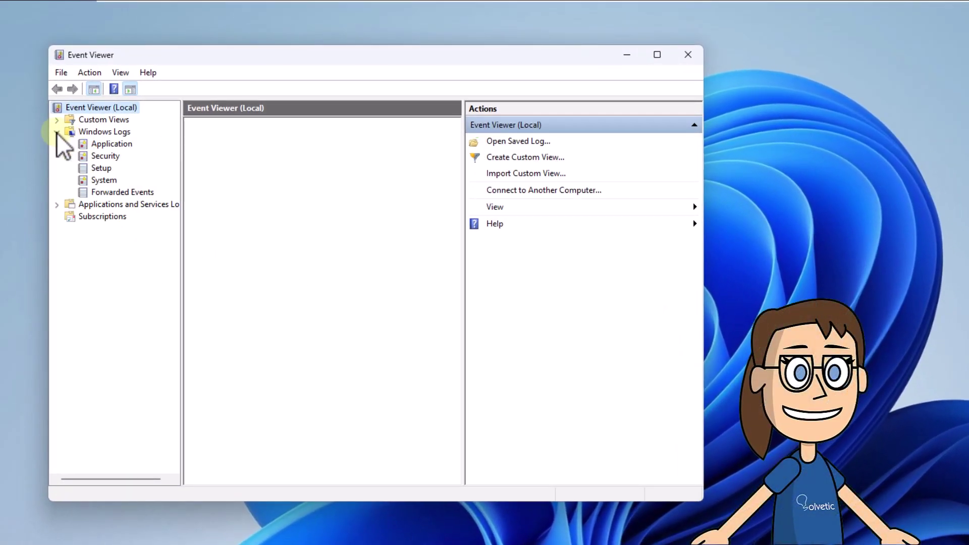
pyautogui.click(107, 153)
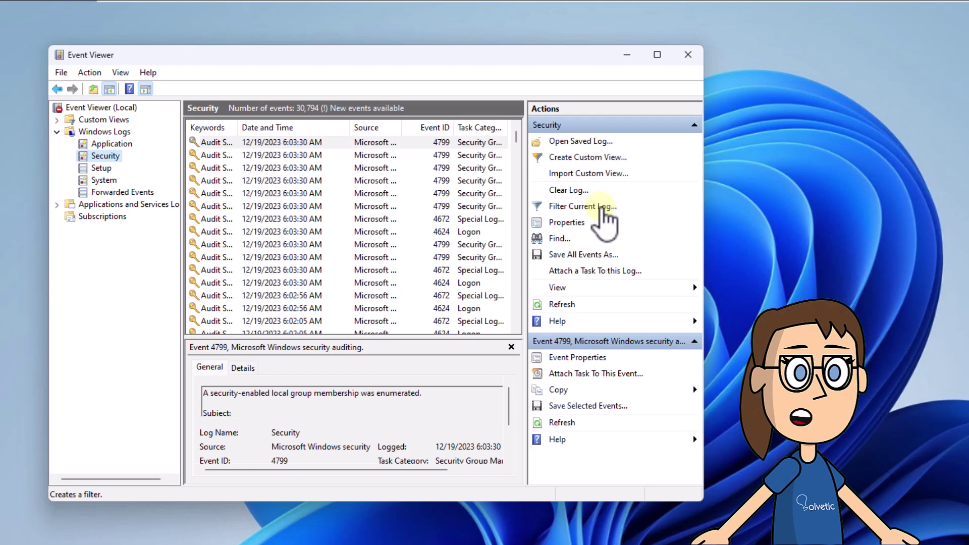
# Filter the Security log with 4624 as the event source, then close Event Viewer
pyautogui.click(606, 205)
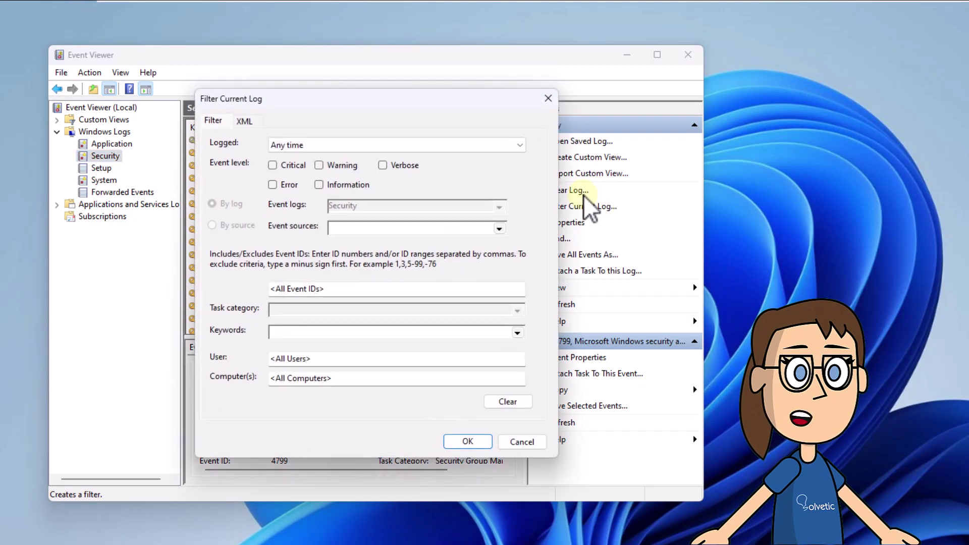
pyautogui.click(432, 230)
pyautogui.write('4624')
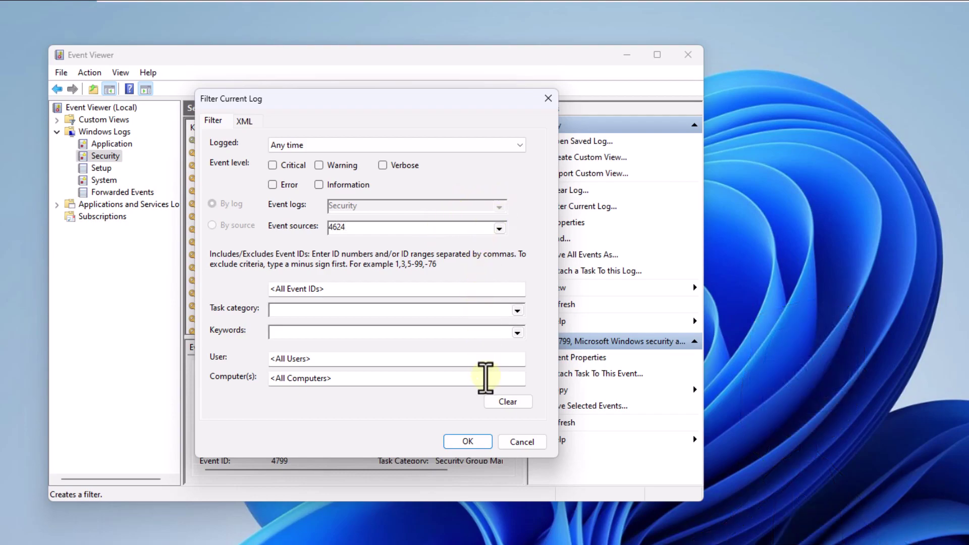
pyautogui.click(480, 444)
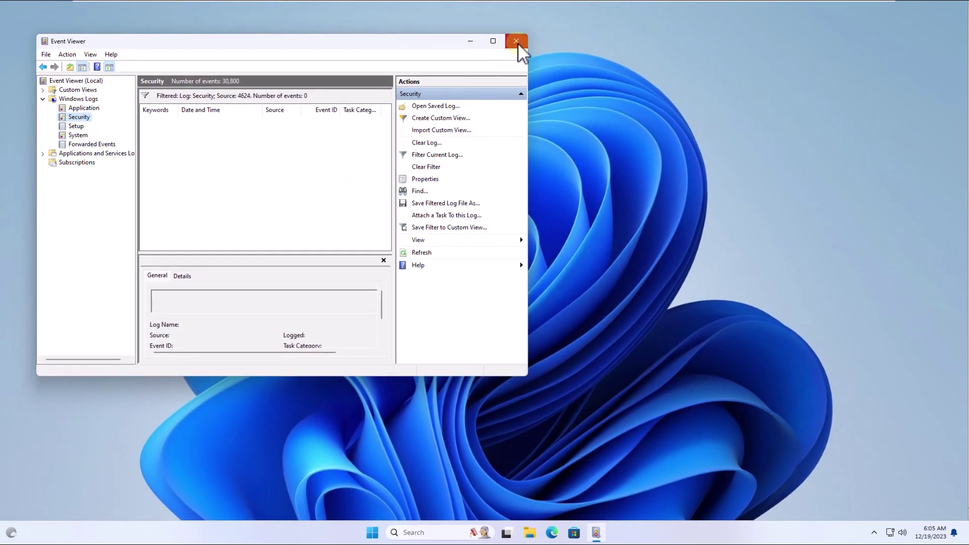
pyautogui.click(516, 41)
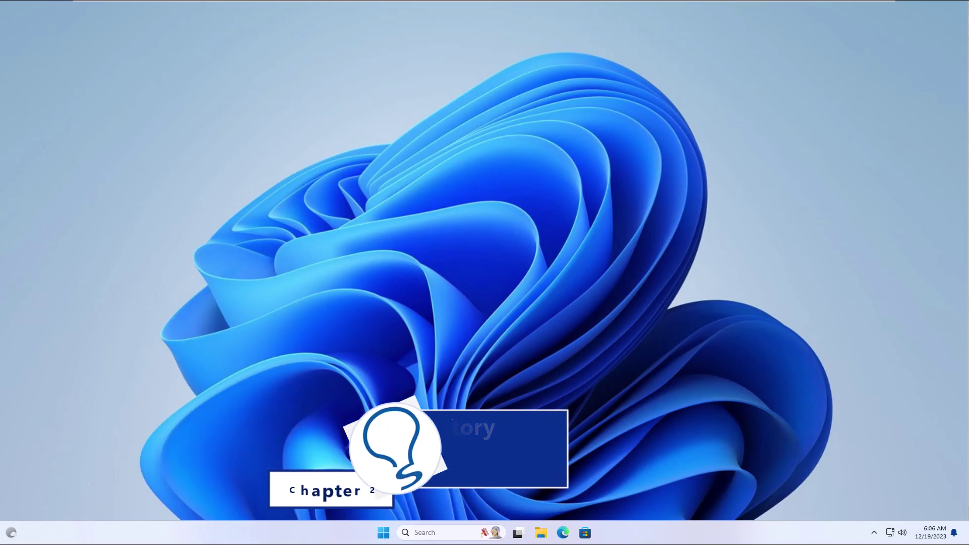
# Open the Recent Items folder by running the command Shell:recent
pyautogui.rightClick(383, 532)
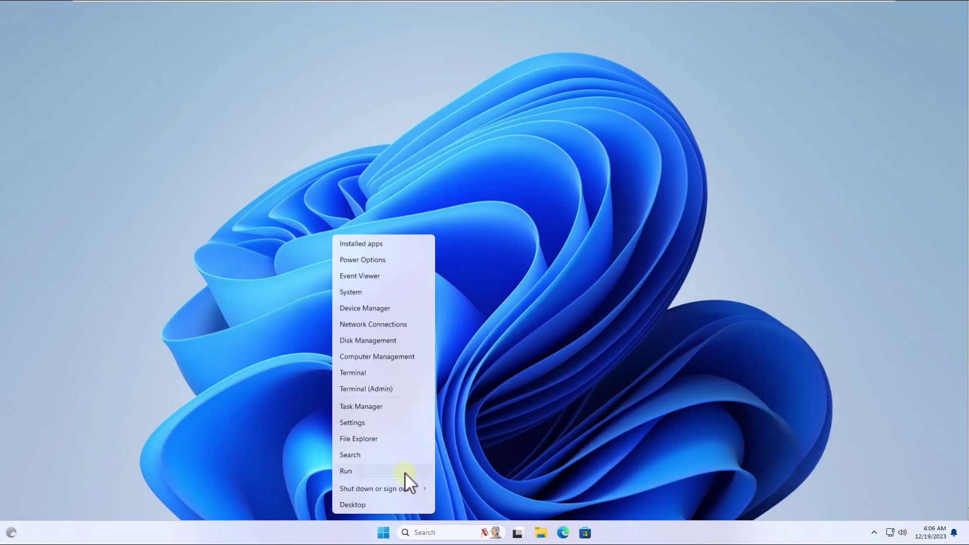
pyautogui.click(404, 472)
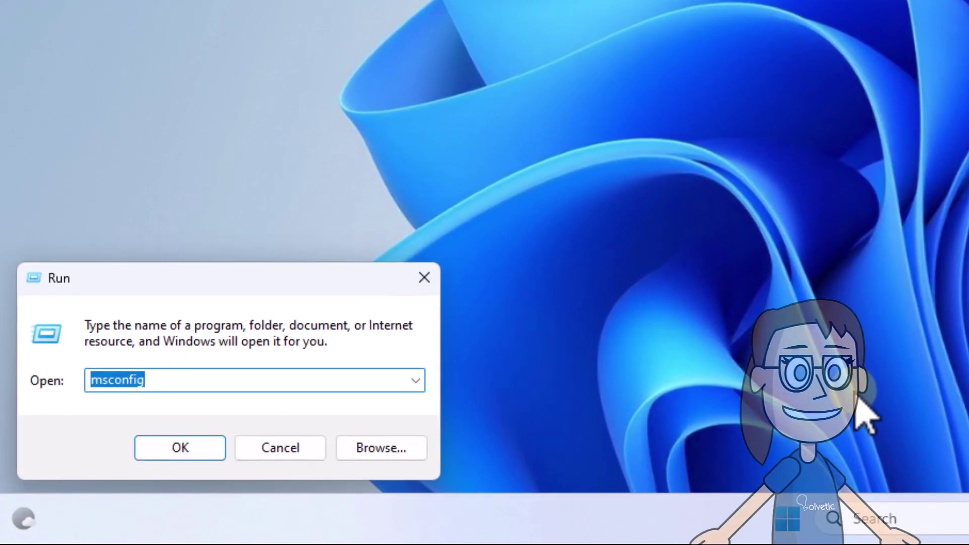
pyautogui.write('Shell:recent')
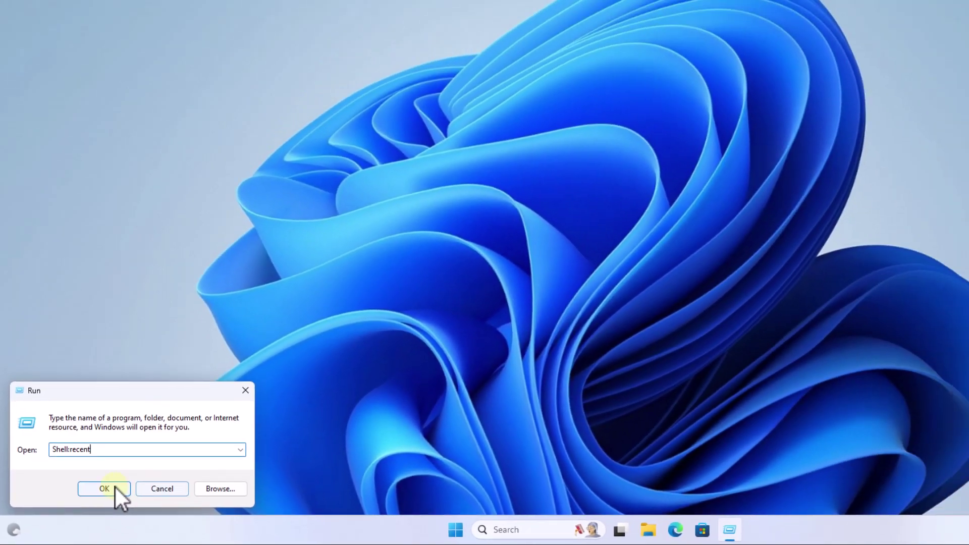
pyautogui.click(180, 447)
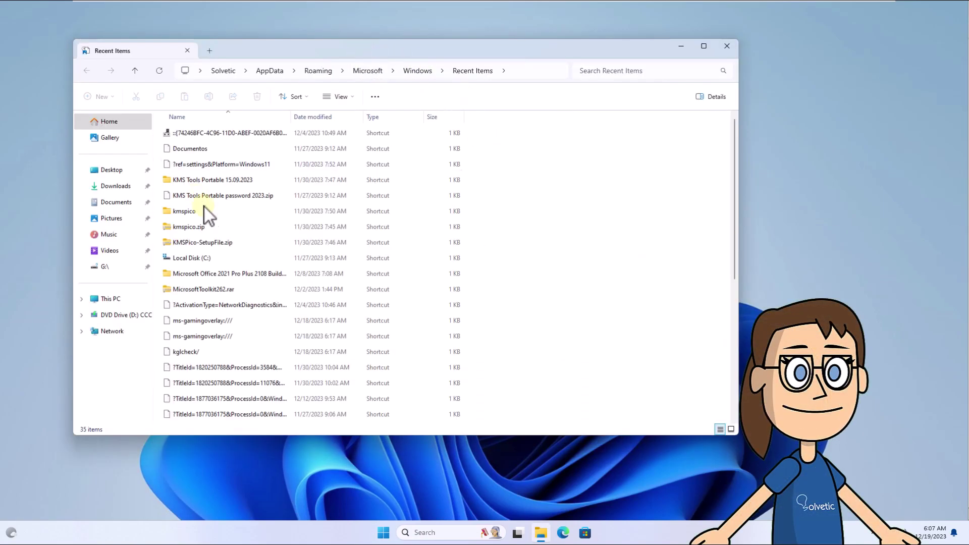
# Look through the recently used files and folders down to the end of the list, and close the folder window
pyautogui.scroll(-2, 192, 304)
pyautogui.scroll(-4, 215, 285)
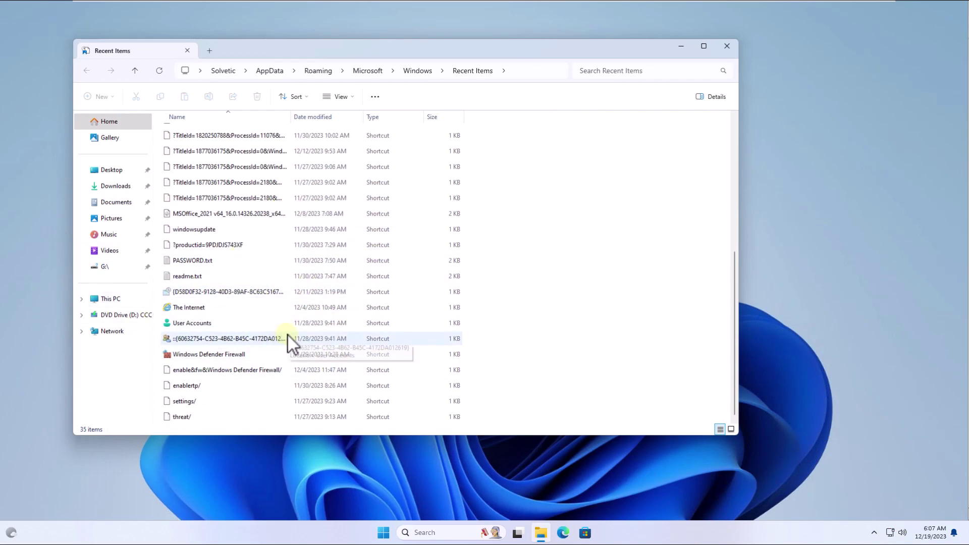
pyautogui.click(727, 46)
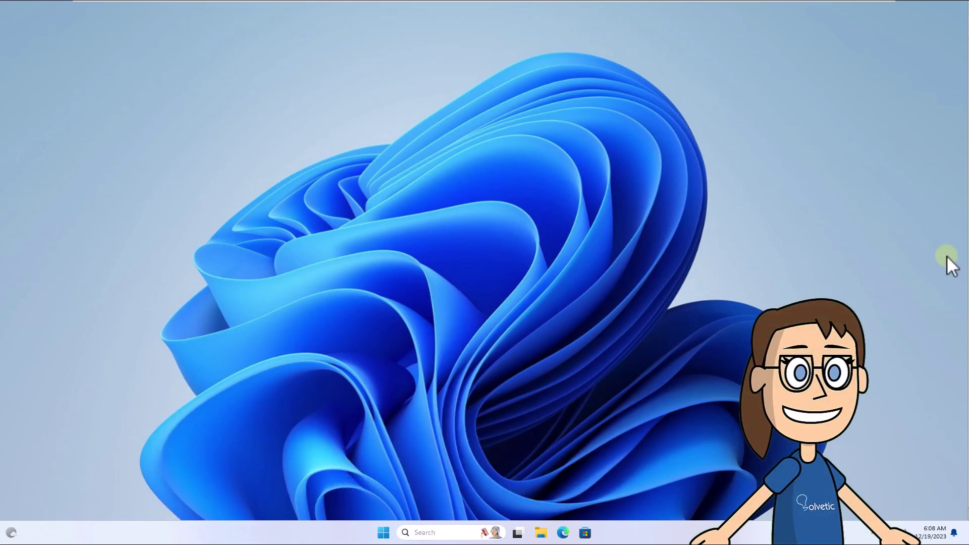
# Search for regedit, launch Registry Editor and allow it to make changes to the device
pyautogui.click(434, 532)
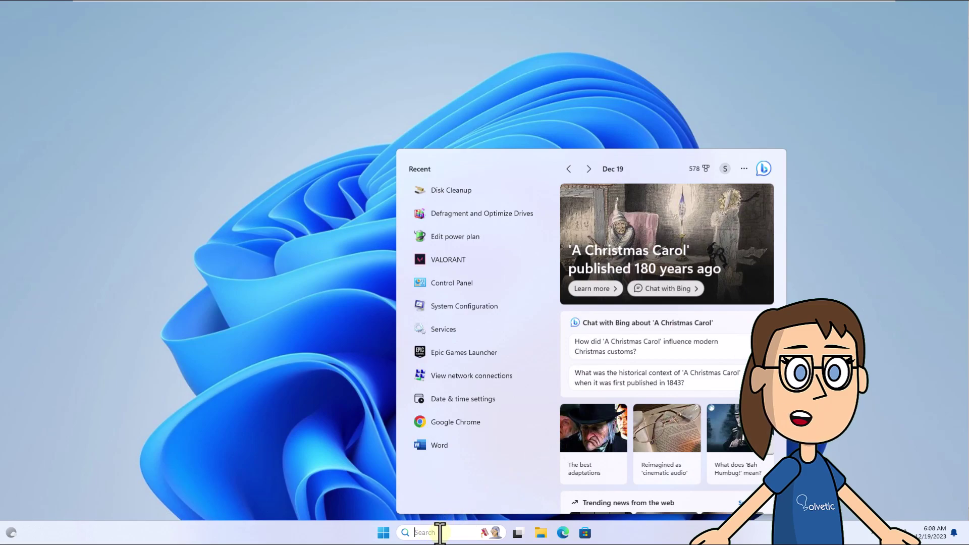
pyautogui.write('regedit')
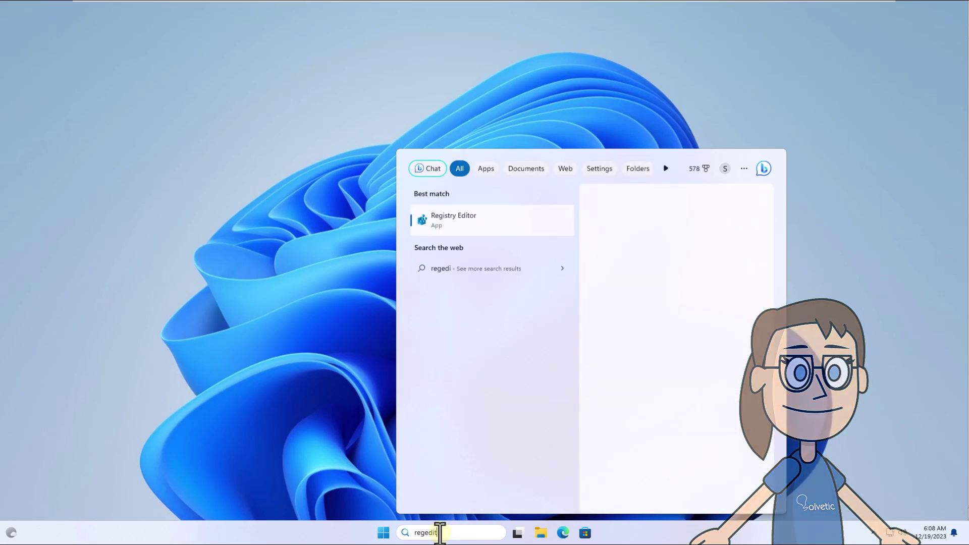
pyautogui.click(498, 223)
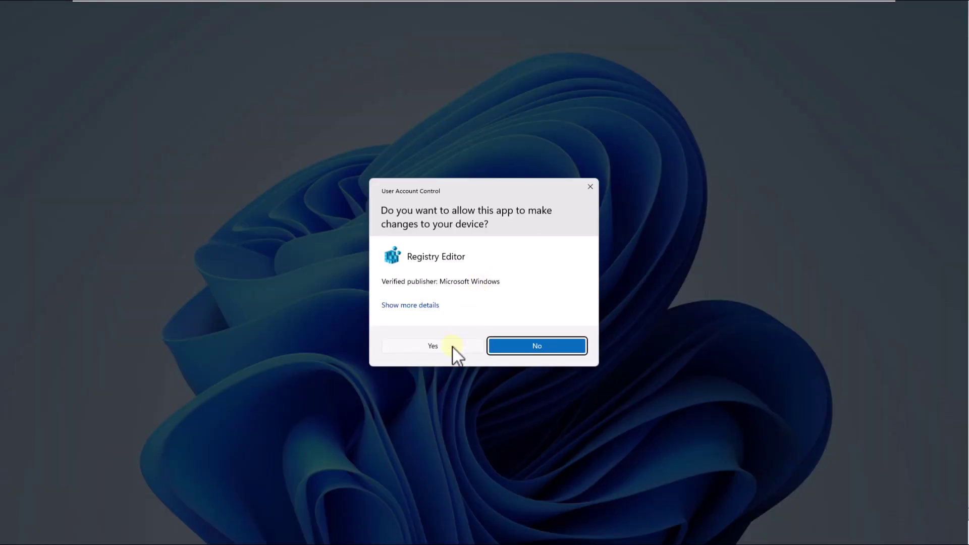
pyautogui.click(452, 346)
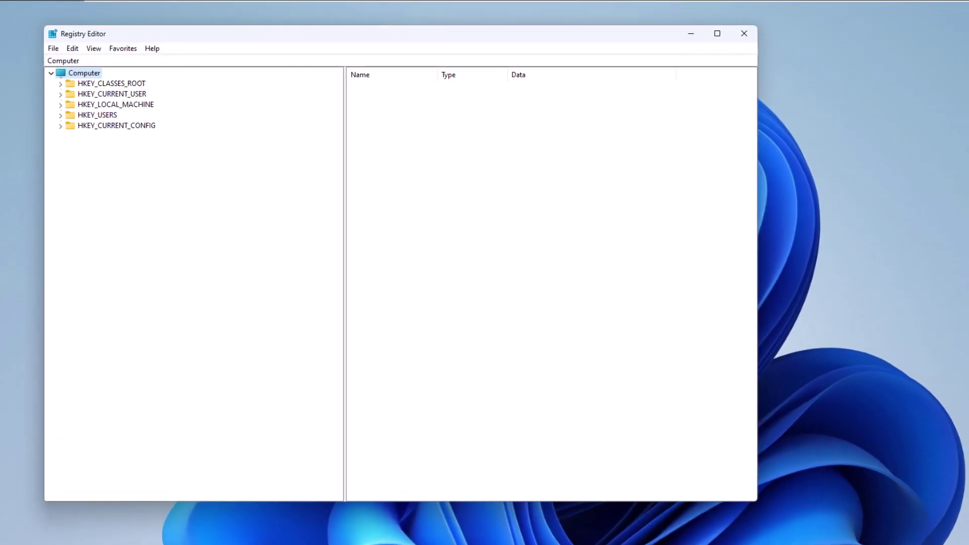
# Go to the registry key HKEY_LOCAL_MACHINE\SOFTWARE\Microsoft\Windows\CurrentVersion\Policies\System
pyautogui.click(63, 109)
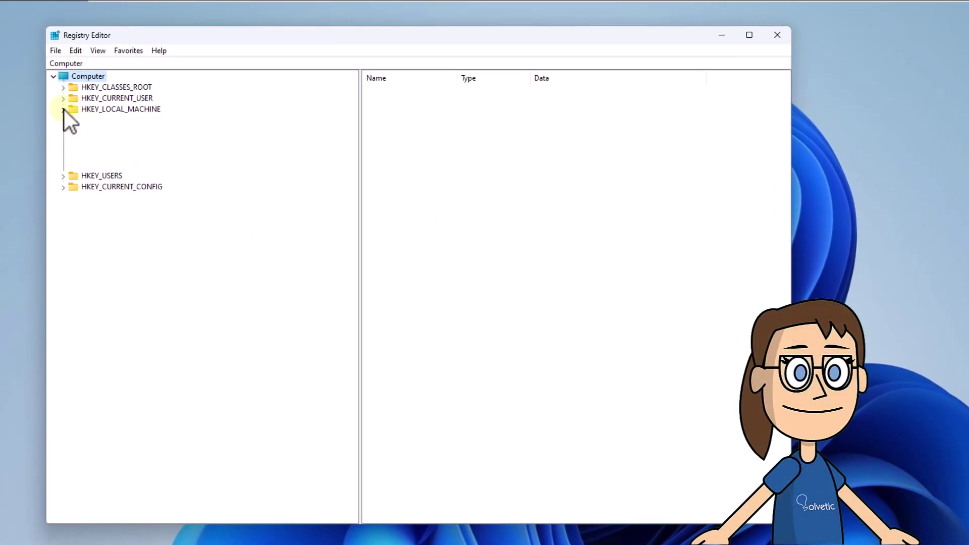
pyautogui.click(73, 175)
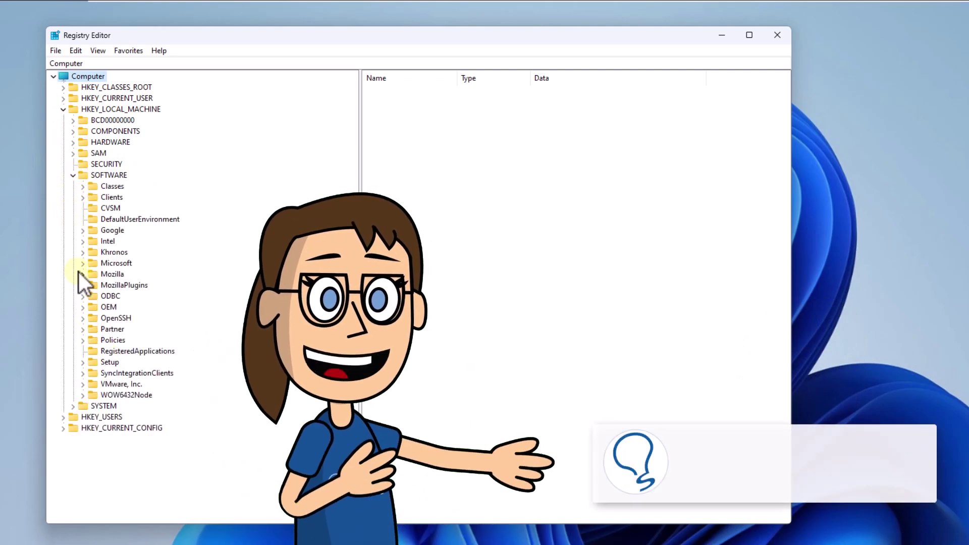
pyautogui.click(83, 263)
pyautogui.scroll(-20, 132, 365)
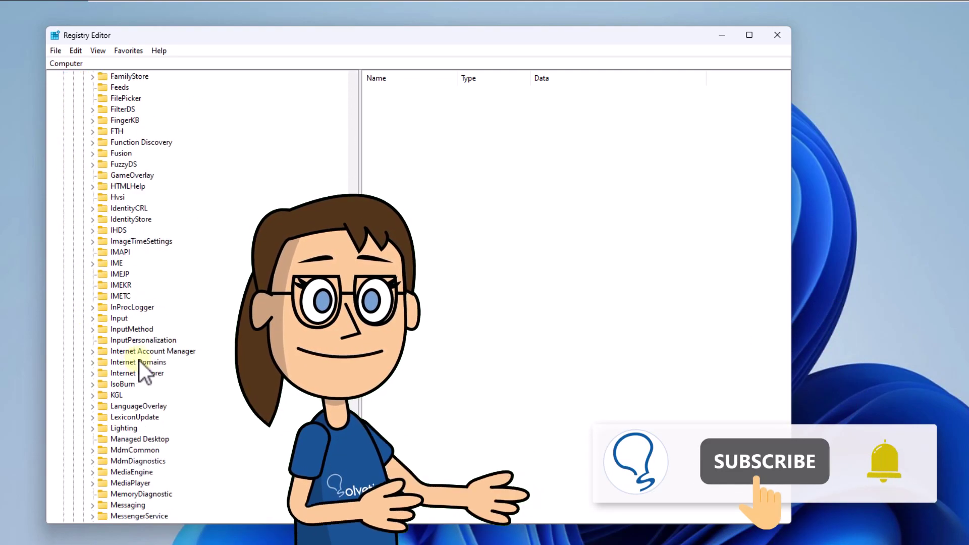
pyautogui.scroll(-20, 128, 360)
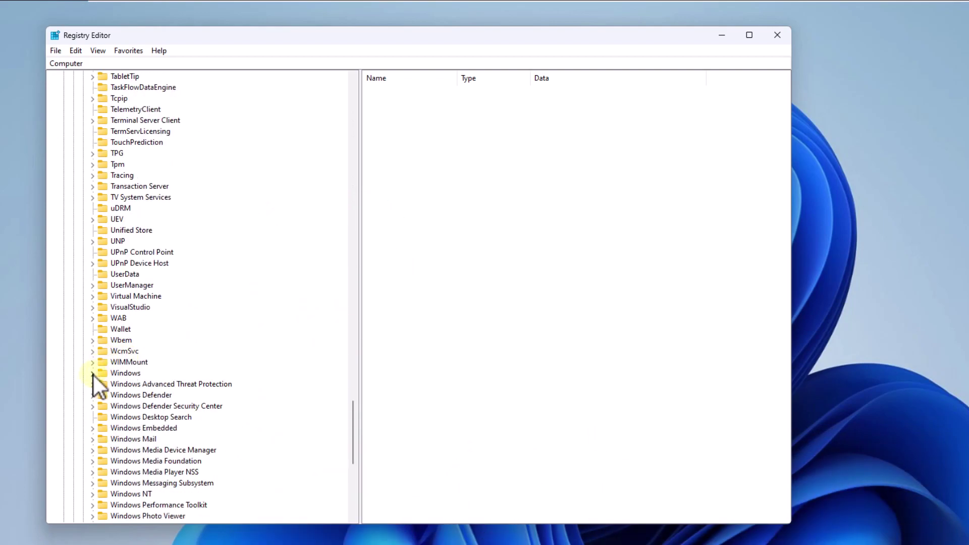
pyautogui.click(92, 374)
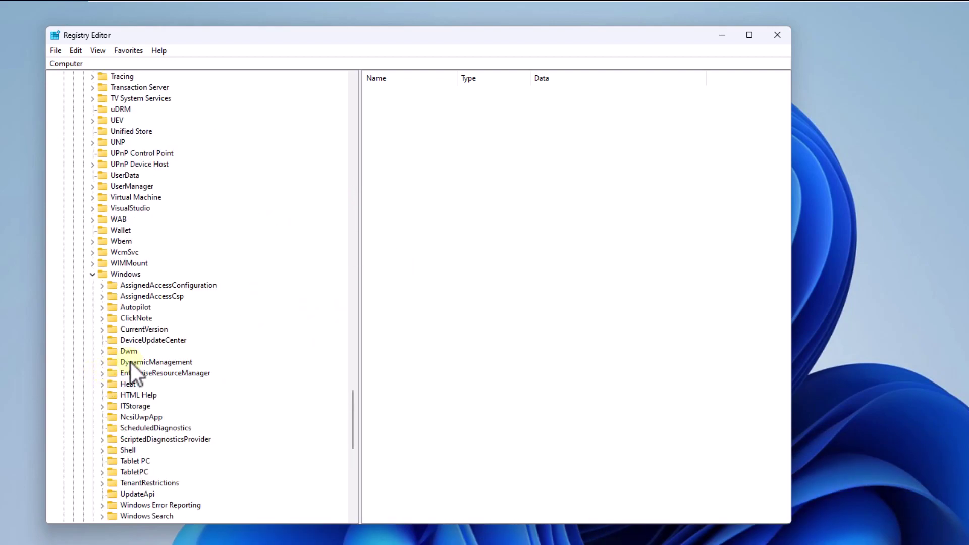
pyautogui.click(103, 329)
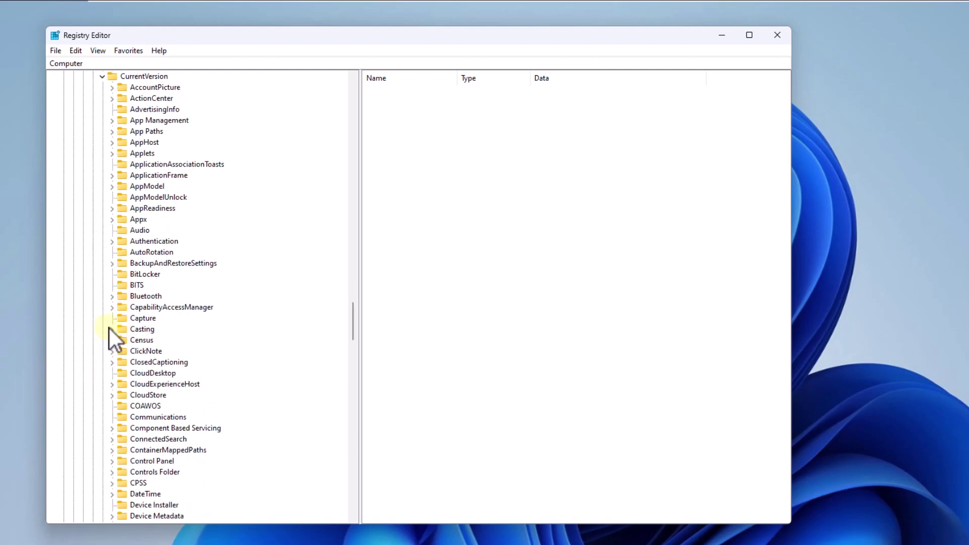
pyautogui.scroll(-20, 180, 357)
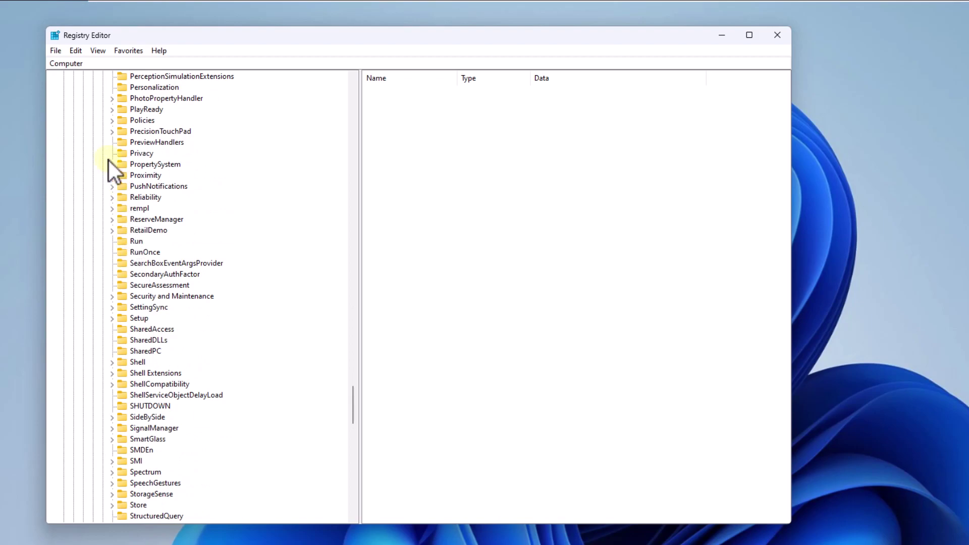
pyautogui.click(113, 121)
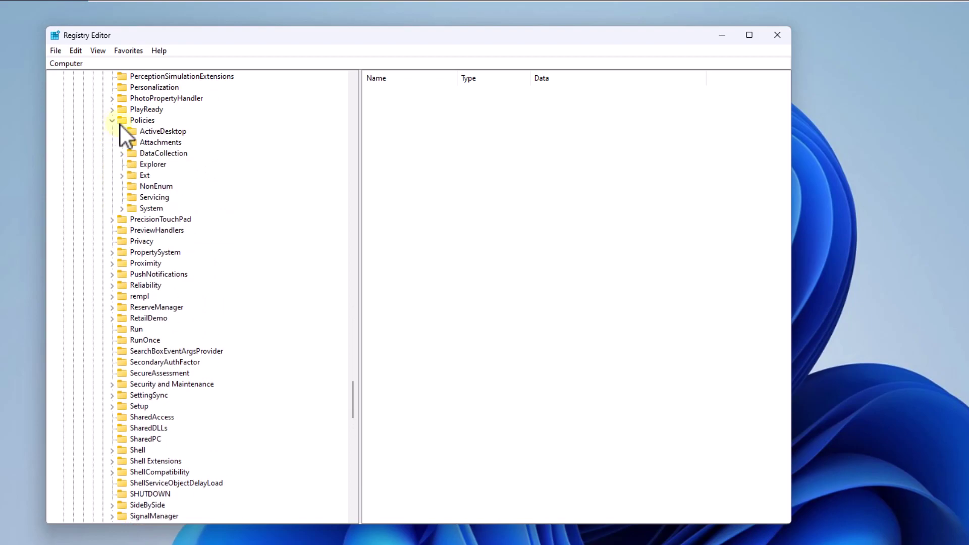
pyautogui.click(152, 207)
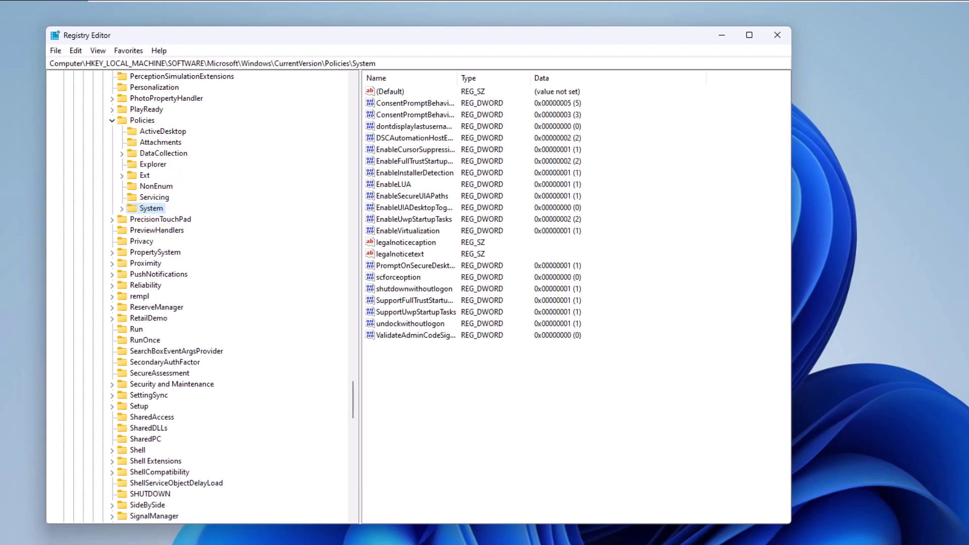
# Create a new DWORD (32-bit) value named DisplayLastLogonInfo in the System key
pyautogui.rightClick(156, 210)
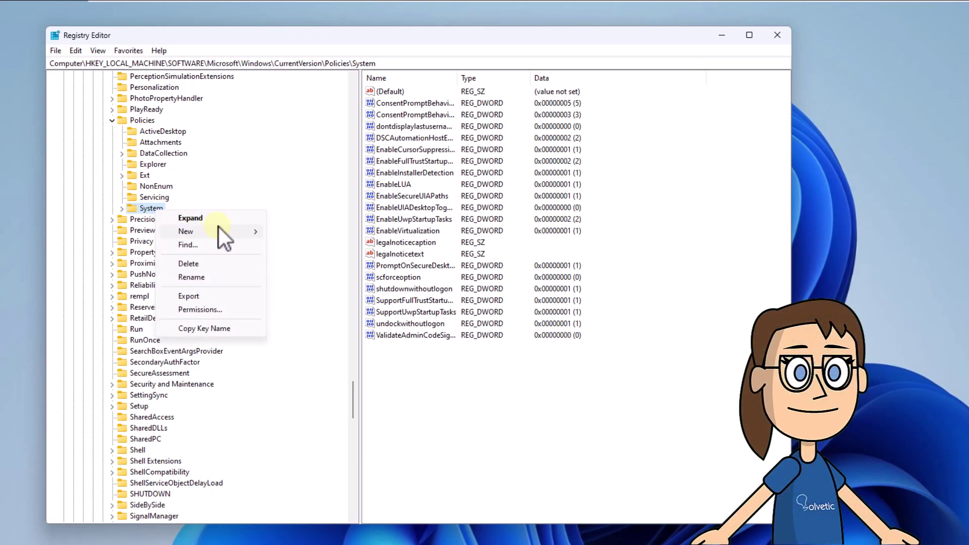
pyautogui.moveTo(219, 231)
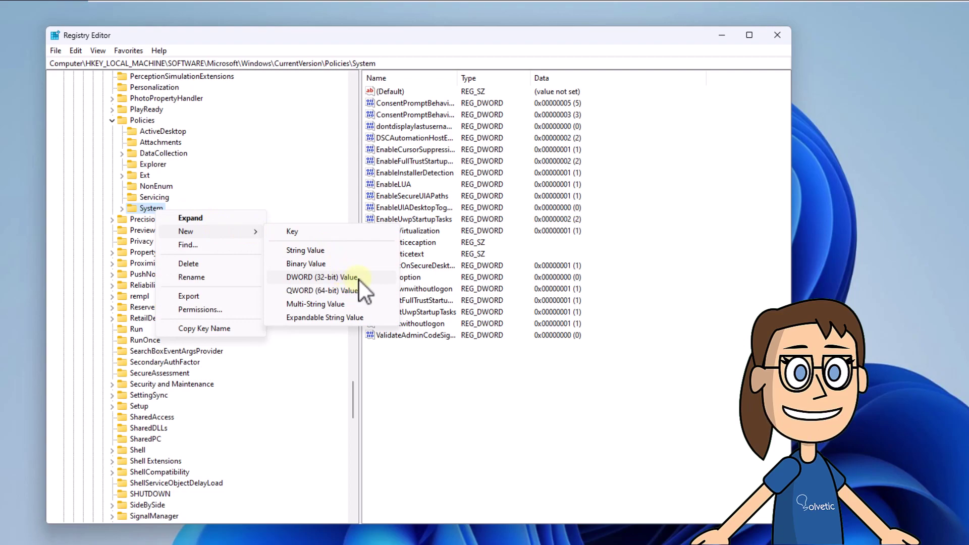
pyautogui.click(376, 278)
pyautogui.write('Di')
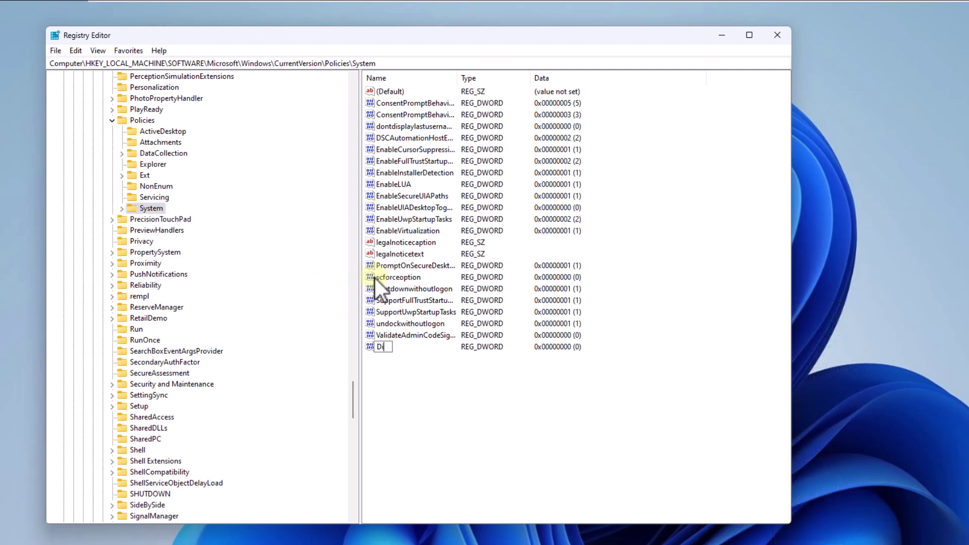
pyautogui.write('splayLastLogonInfo')
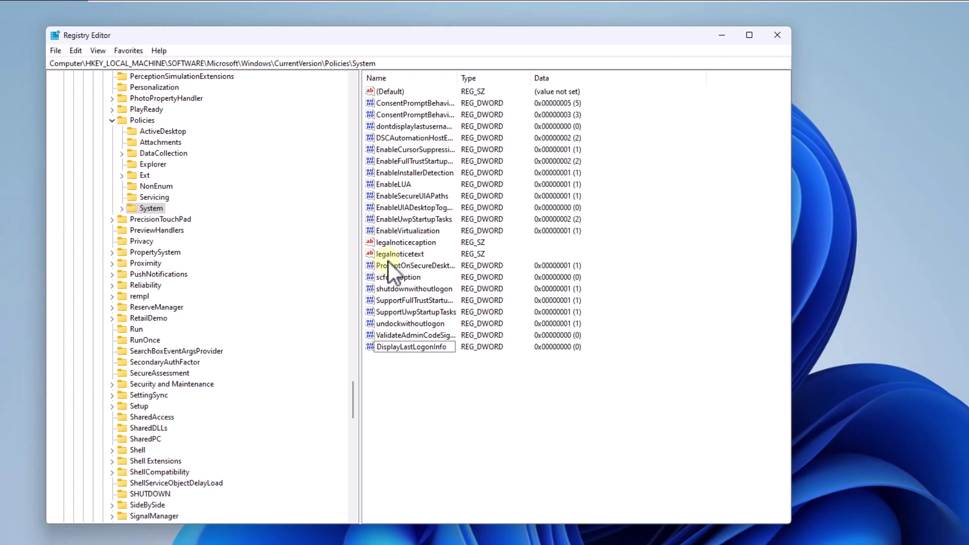
pyautogui.press('Return')
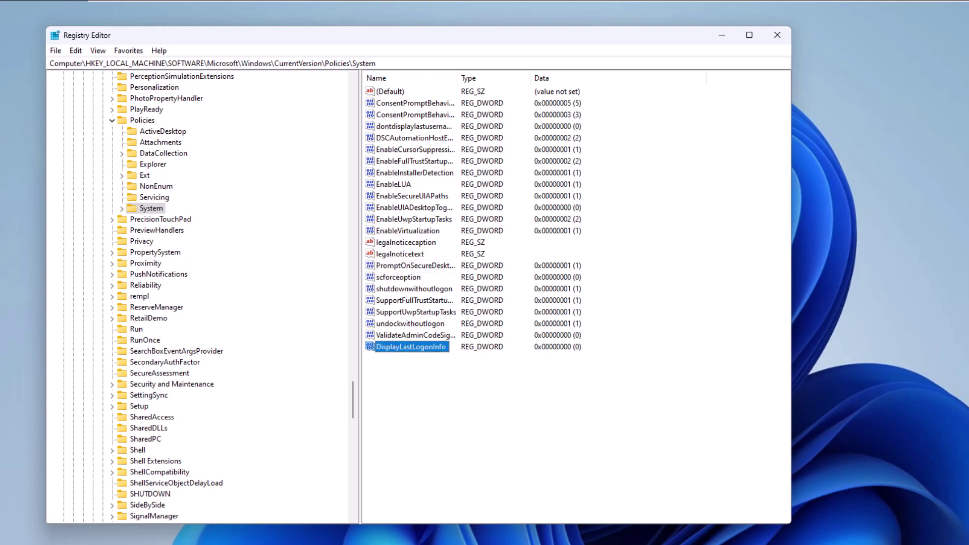
# Set the value data of DisplayLastLogonInfo to 1 and close Registry Editor
pyautogui.doubleClick(419, 348)
pyautogui.write('1')
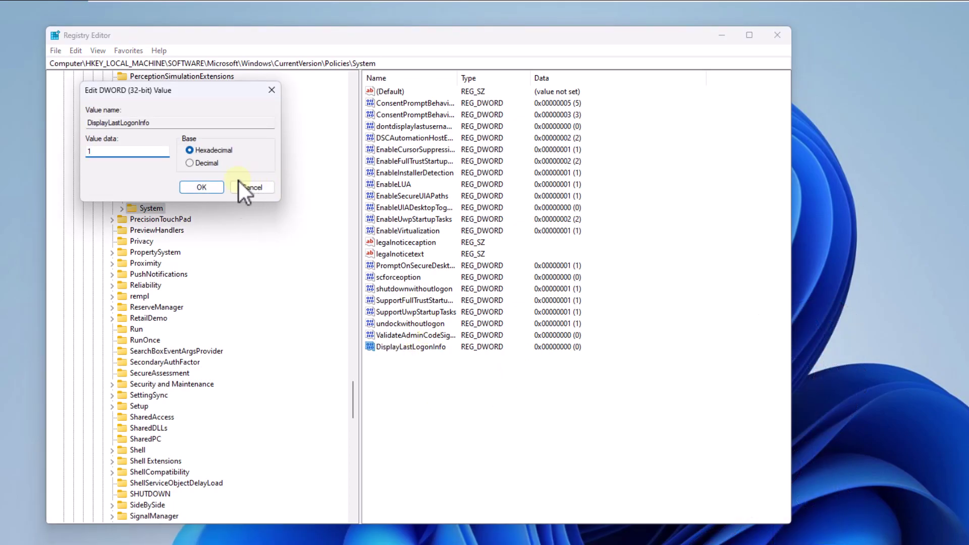
pyautogui.click(208, 187)
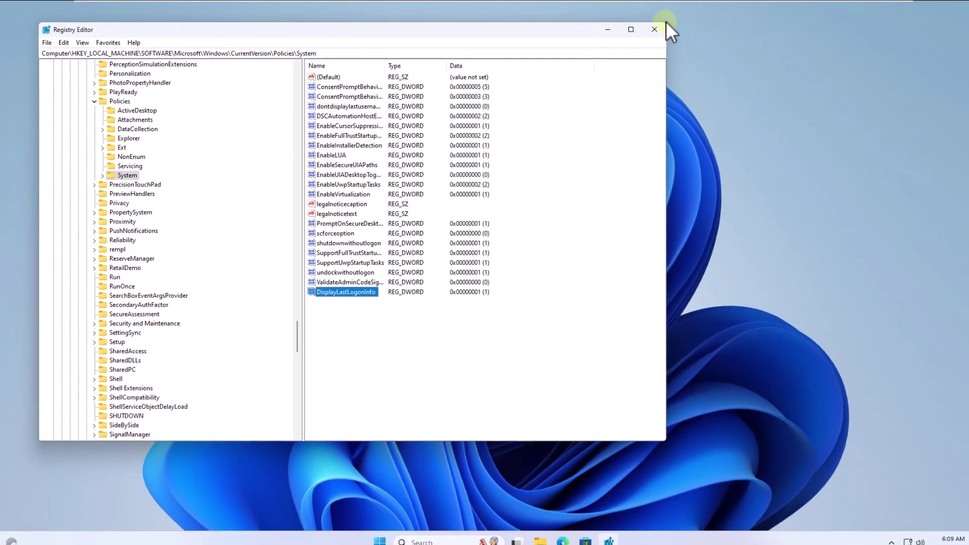
pyautogui.click(645, 28)
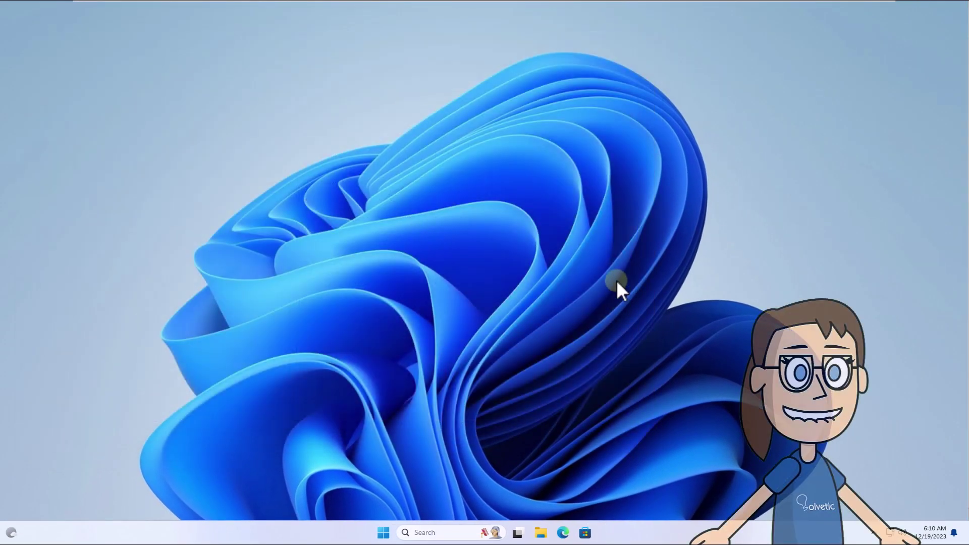
# Restart the computer
pyautogui.click(383, 532)
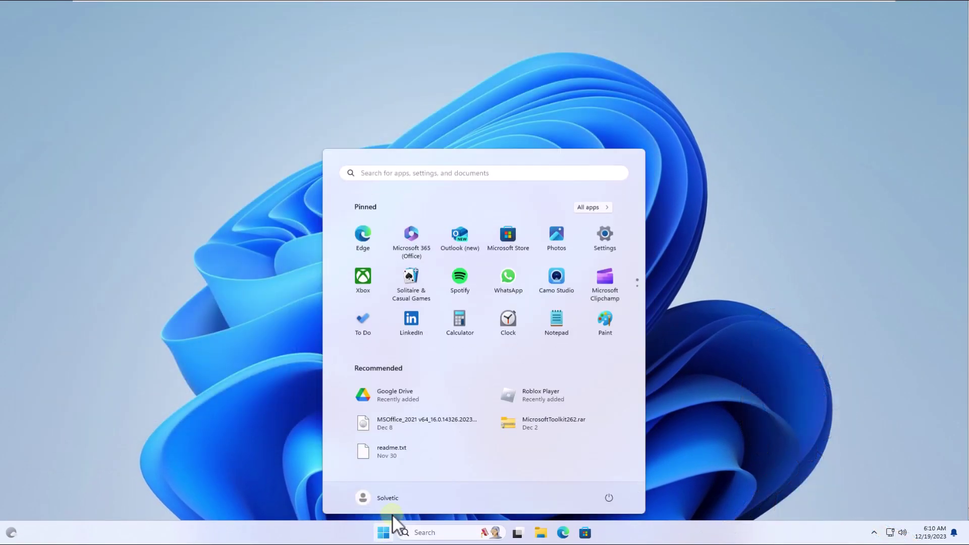
pyautogui.click(610, 497)
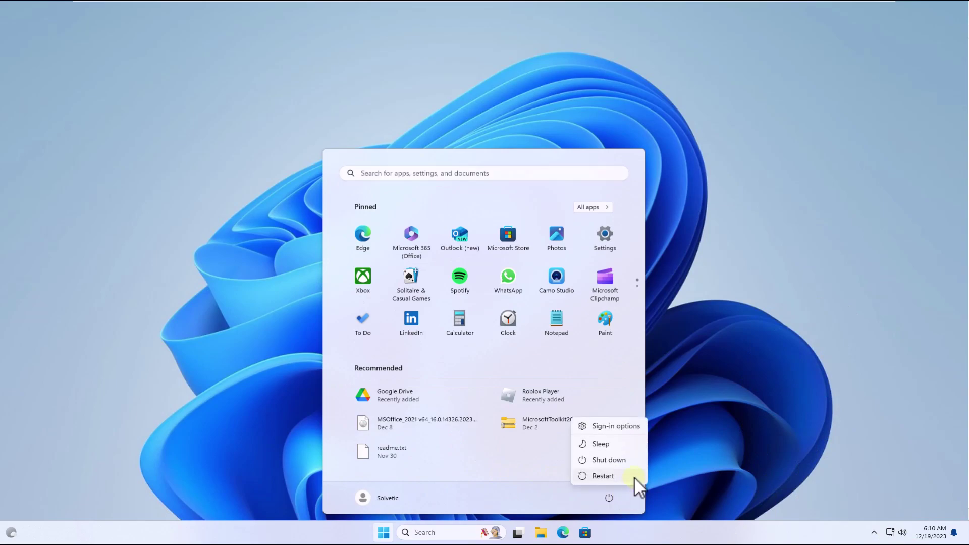
pyautogui.click(634, 477)
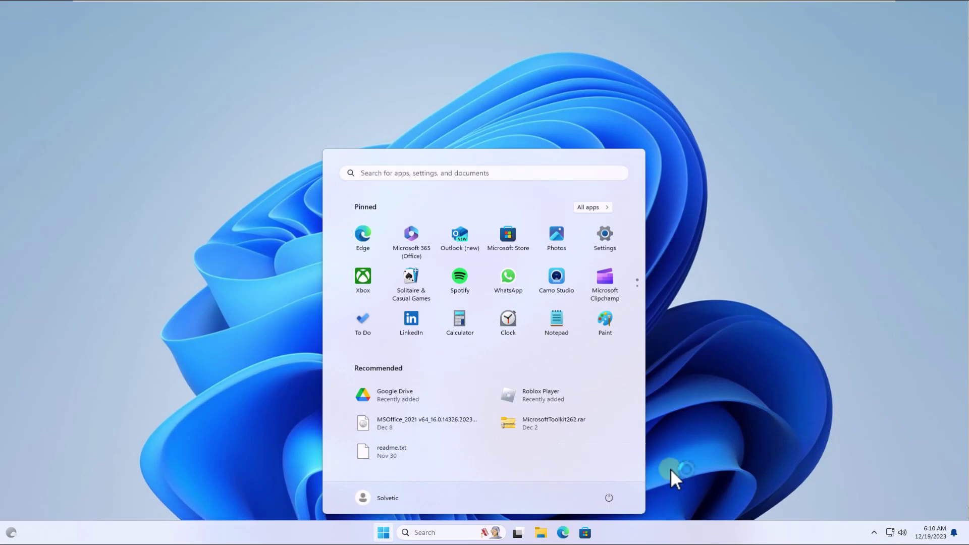